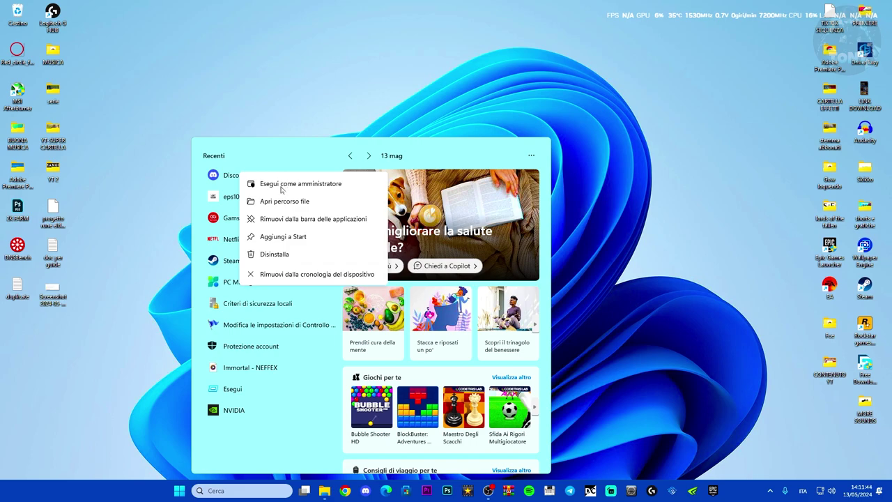
# Search Windows for Discord and open its file location, following the Discord shortcut to its installation folder in AppData\Local.
pyautogui.click(456, 103)
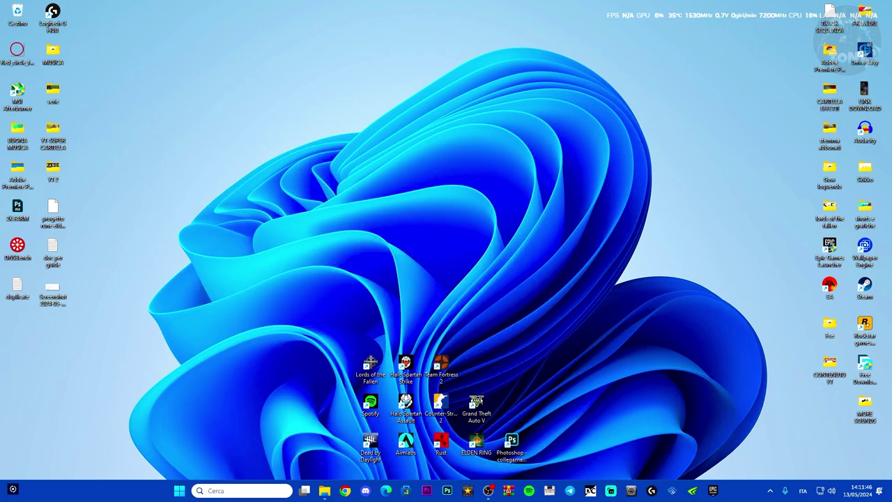
pyautogui.press('super+s')
pyautogui.write('discord')
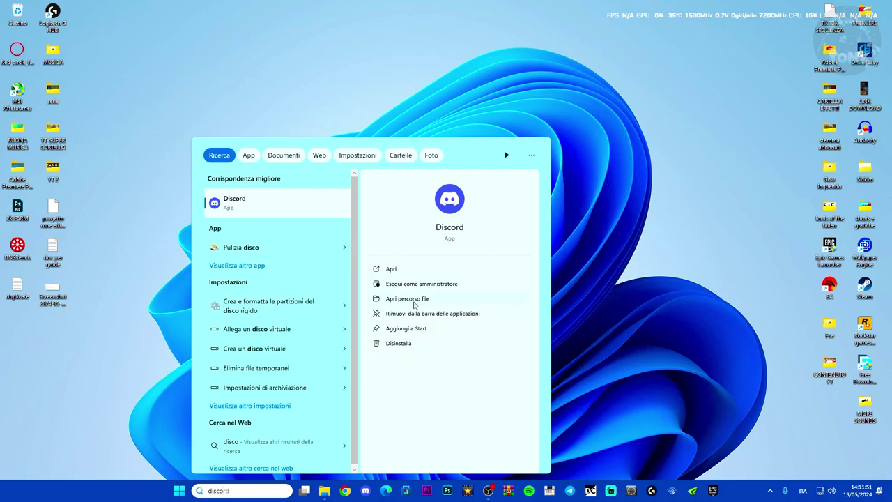
pyautogui.click(414, 299)
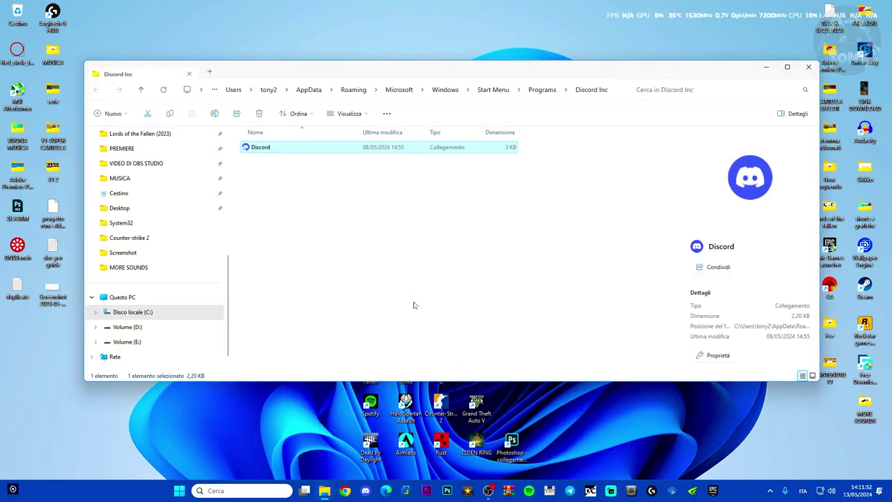
pyautogui.rightClick(287, 150)
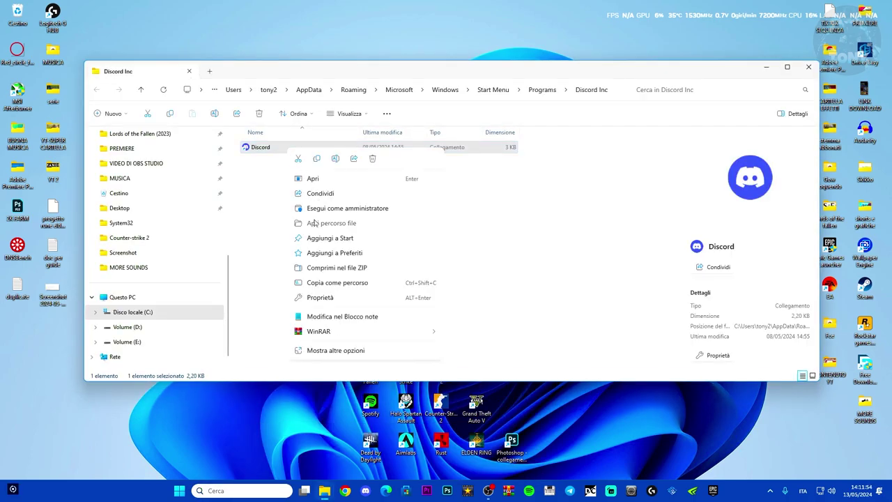
pyautogui.click(313, 222)
pyautogui.click(256, 321)
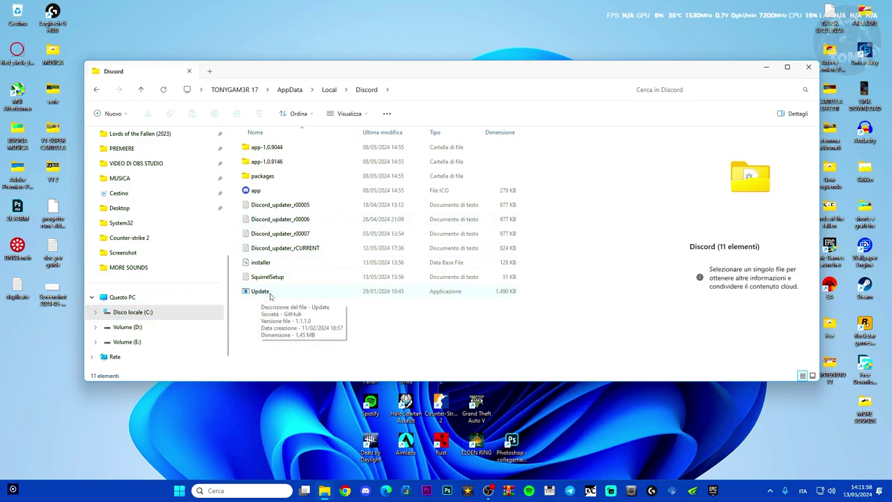
pyautogui.click(271, 297)
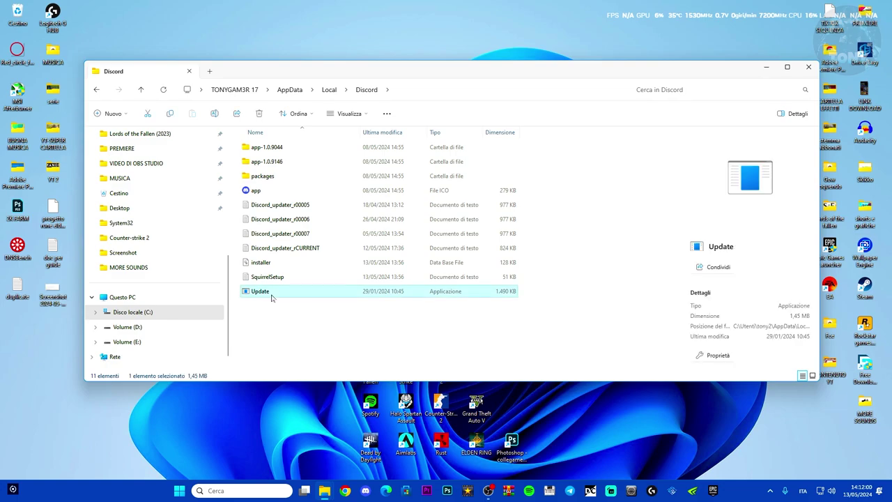
pyautogui.rightClick(271, 297)
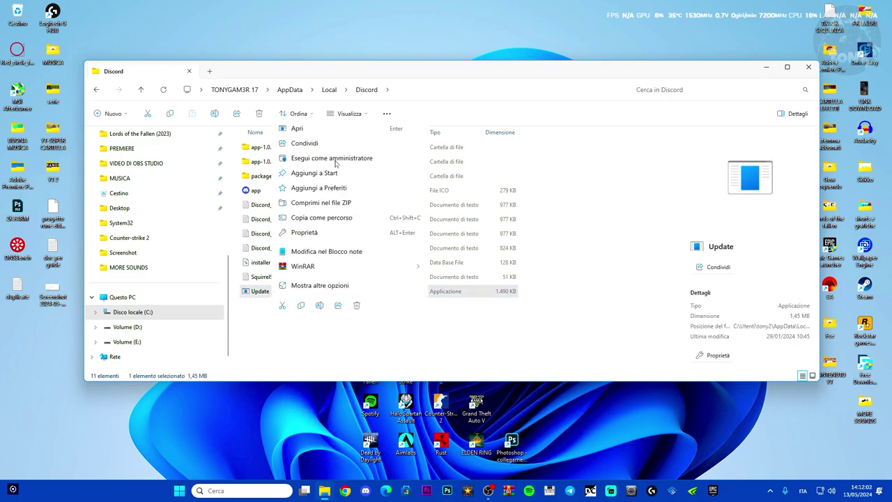
pyautogui.click(307, 334)
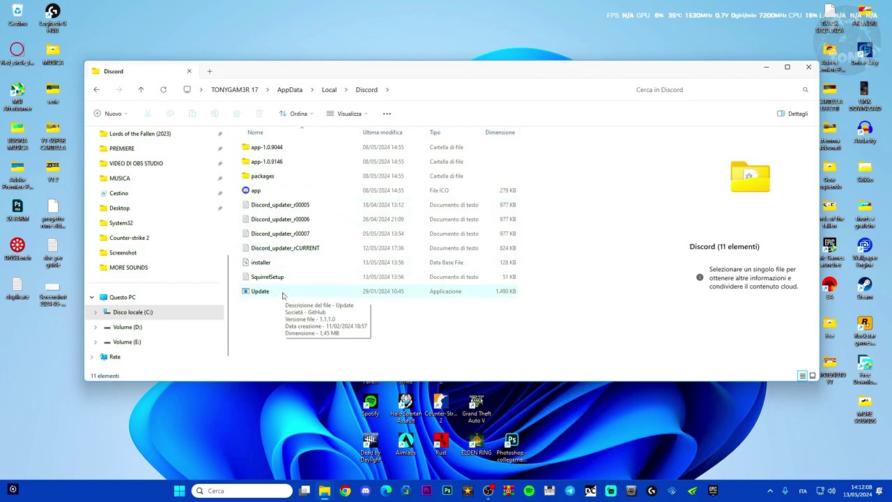
# Rename the Update application in the Discord folder to Old_Update.
pyautogui.click(283, 294)
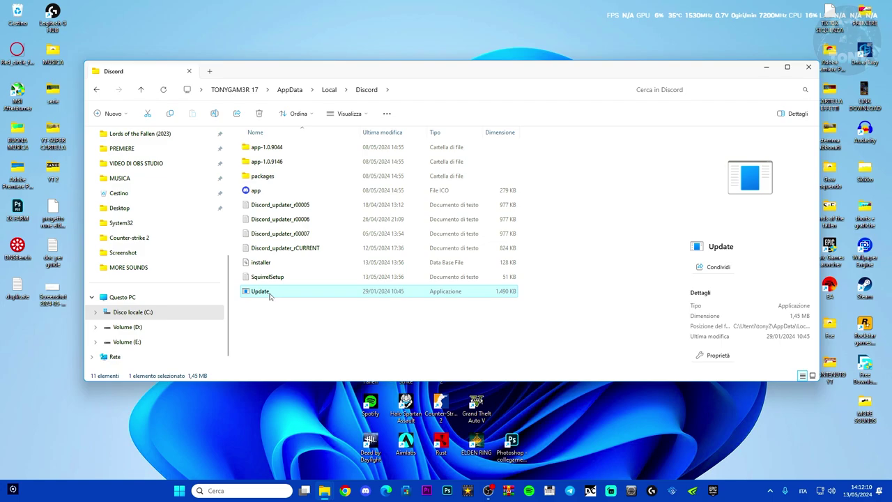
pyautogui.rightClick(270, 295)
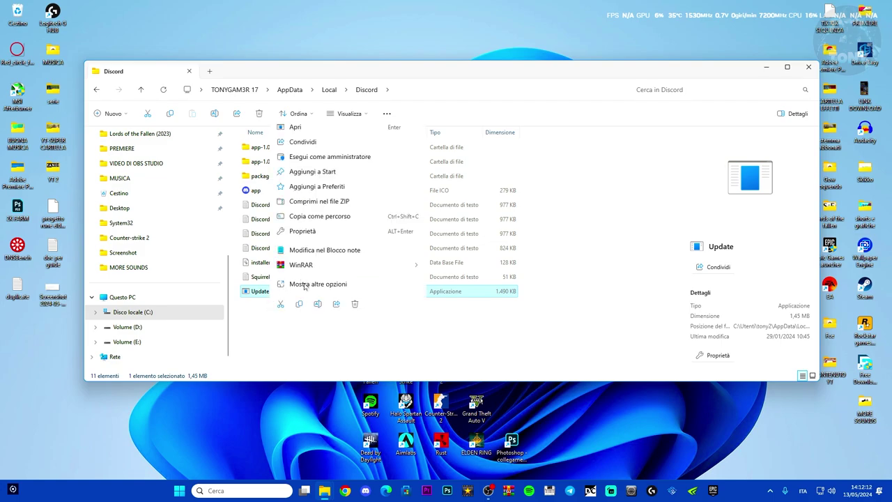
pyautogui.click(304, 285)
pyautogui.click(305, 275)
pyautogui.click(269, 290)
pyautogui.write('Old')
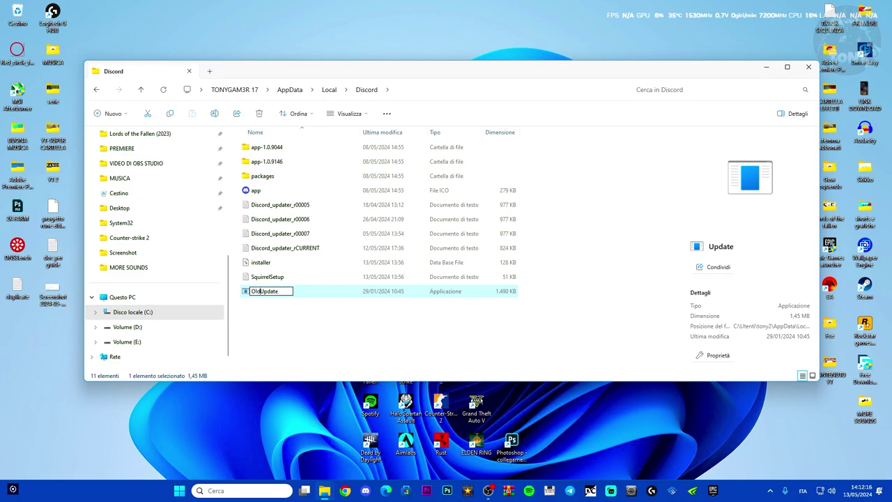
pyautogui.write('_')
pyautogui.press('Return')
# Close the Discord folder window.
pyautogui.rightClick(284, 296)
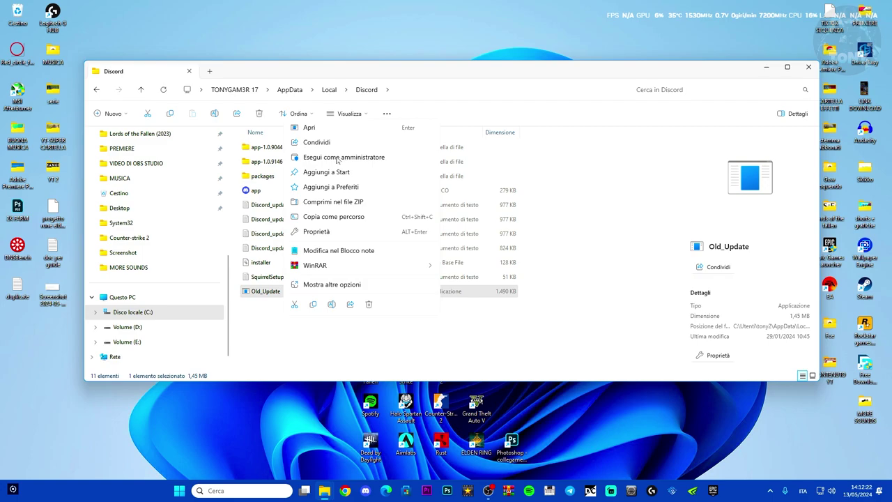
pyautogui.click(289, 289)
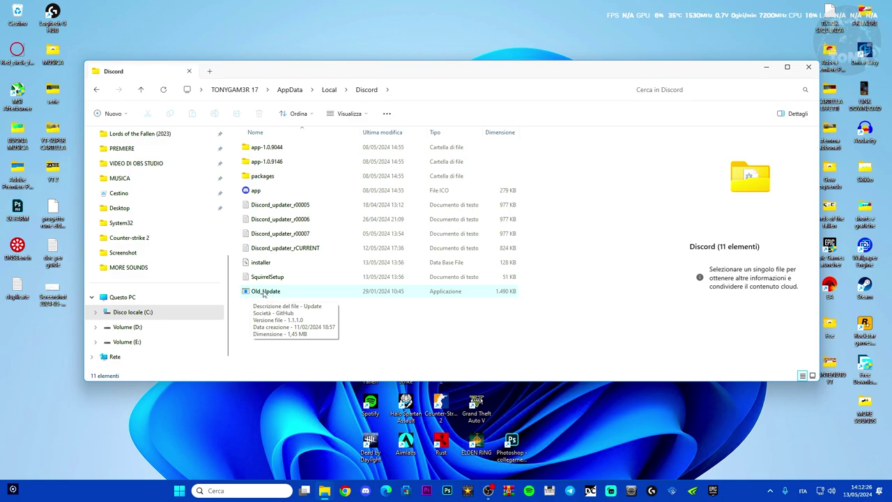
pyautogui.click(809, 68)
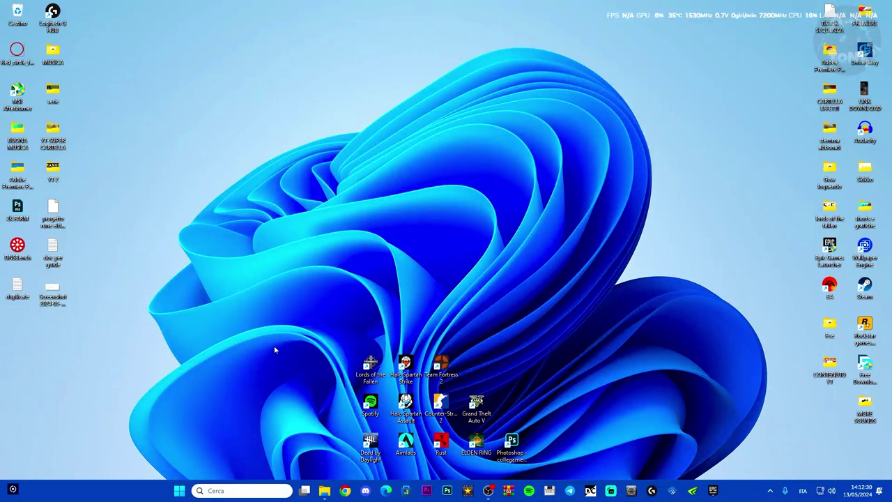
# Open the Run dialog (Esegui) and use it to go to %appdata%.
pyautogui.press('super+r')
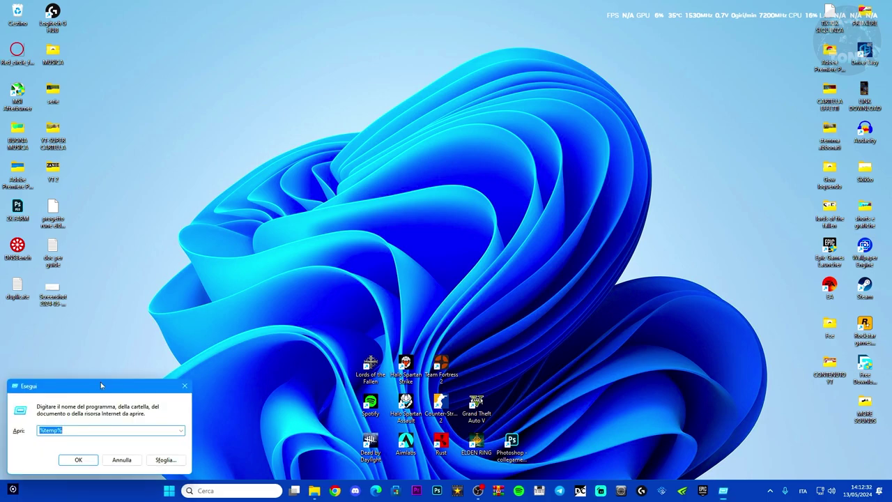
pyautogui.moveTo(101, 382); pyautogui.dragTo(406, 221)
pyautogui.click(228, 492)
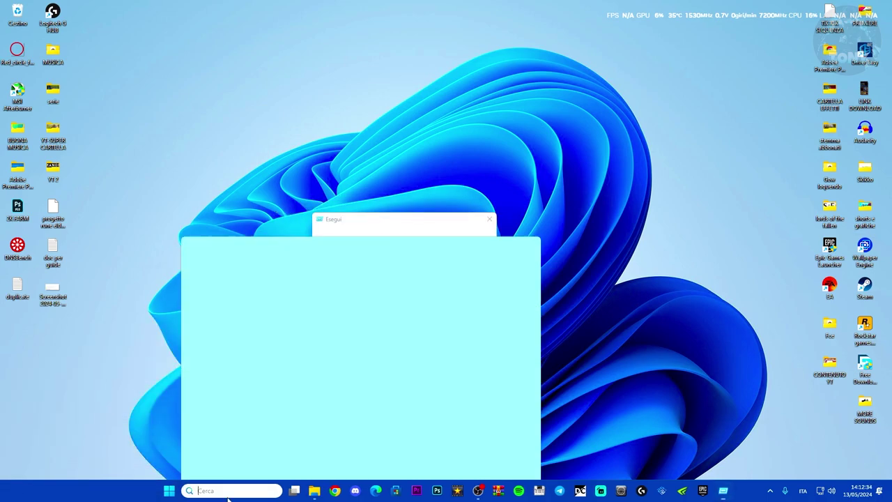
pyautogui.write('ese')
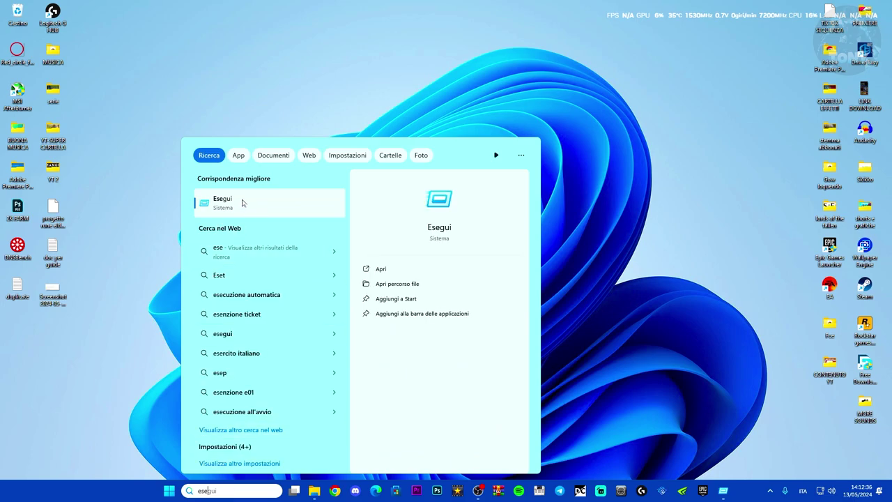
pyautogui.click(242, 202)
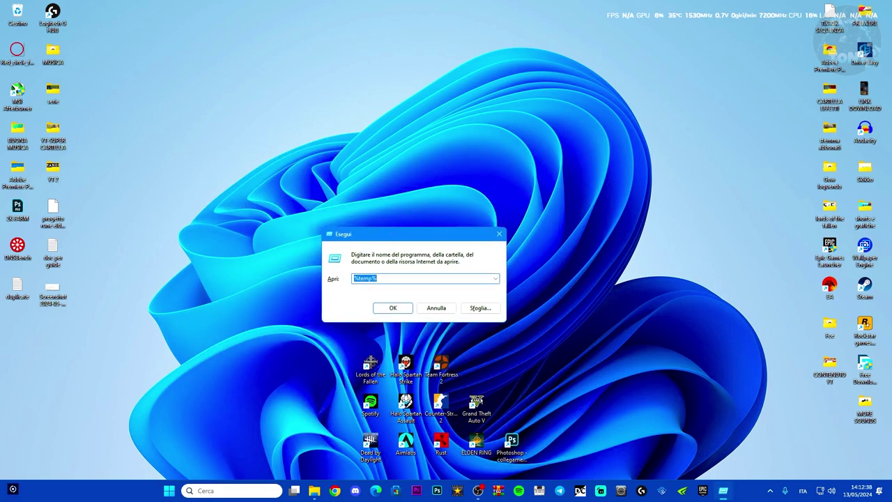
pyautogui.write('%')
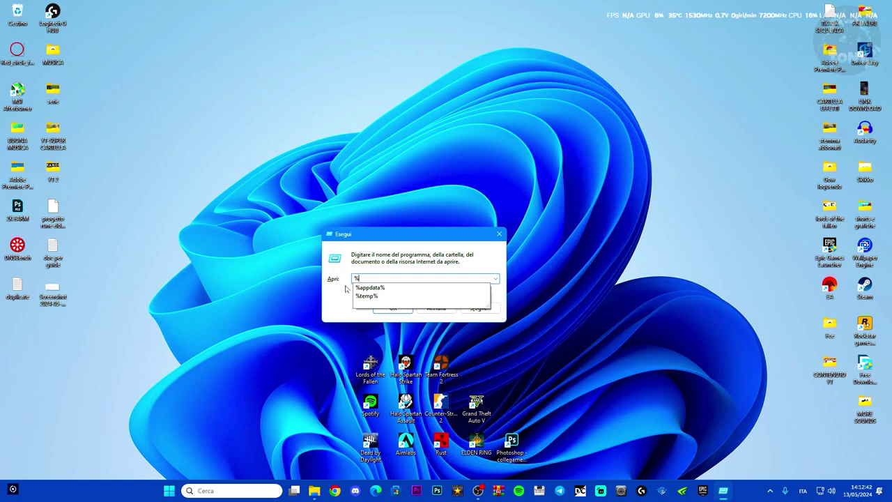
pyautogui.click(374, 288)
pyautogui.click(393, 308)
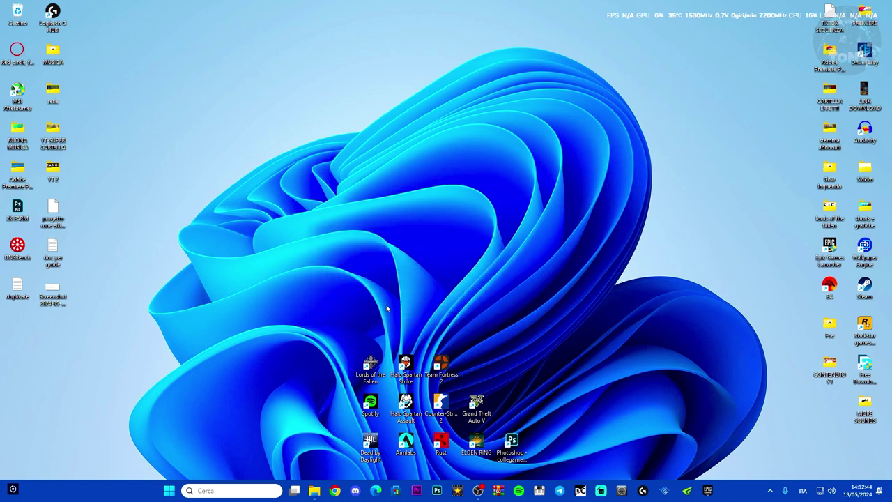
# Go up to AppData, open the Local folder and delete its cache folder.
pyautogui.click(301, 102)
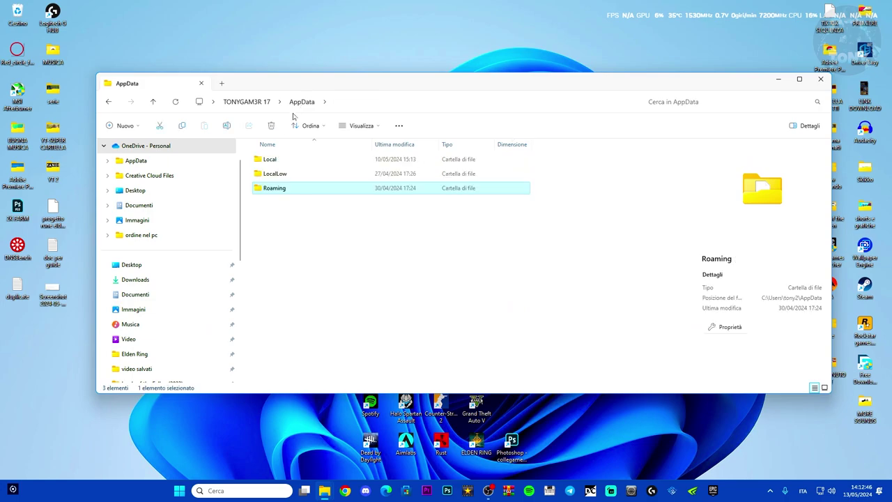
pyautogui.doubleClick(272, 161)
pyautogui.scroll(-5, 368, 260)
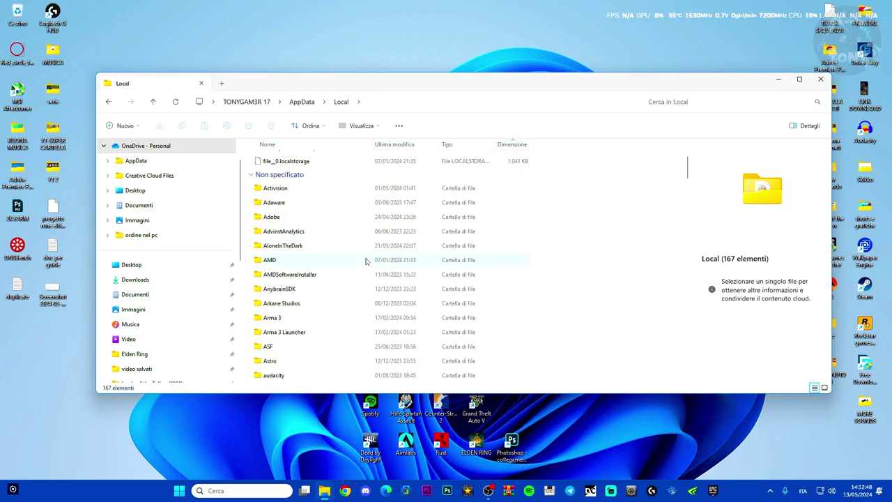
pyautogui.scroll(-6, 366, 261)
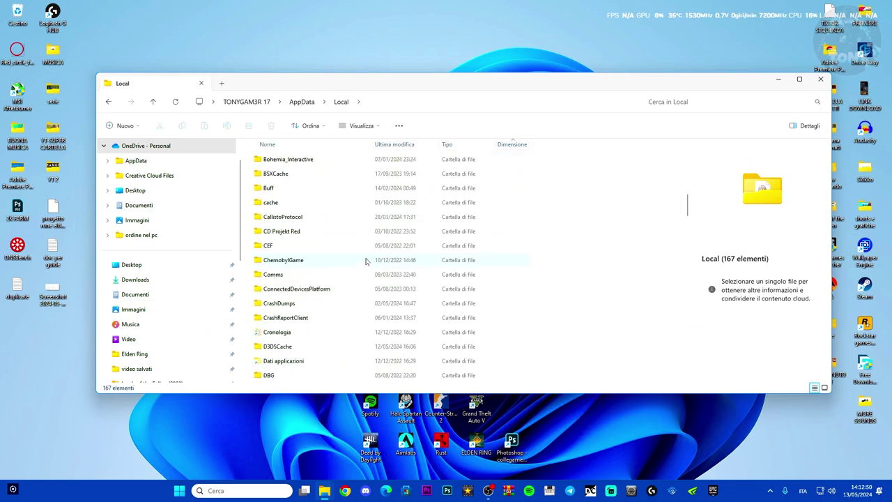
pyautogui.click(287, 203)
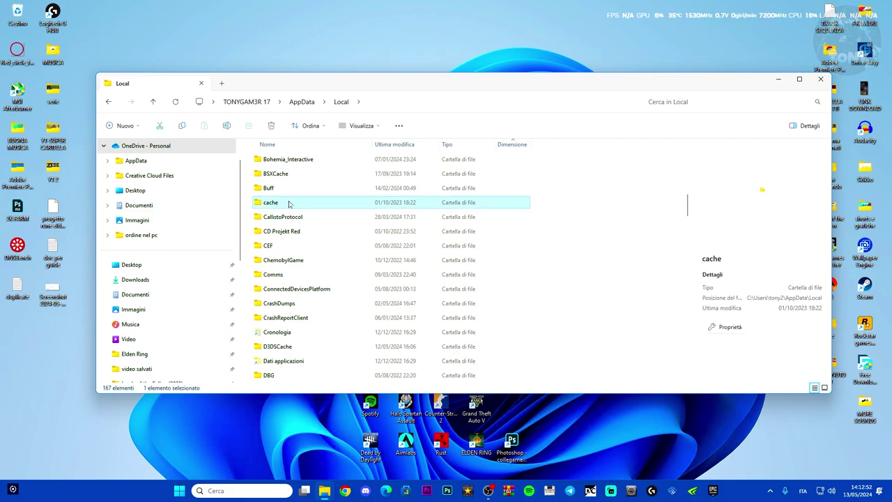
pyautogui.press('Delete')
# Delete the Discord folder in AppData\Local, quitting Discord in the background and retrying the deletion.
pyautogui.scroll(-4, 328, 280)
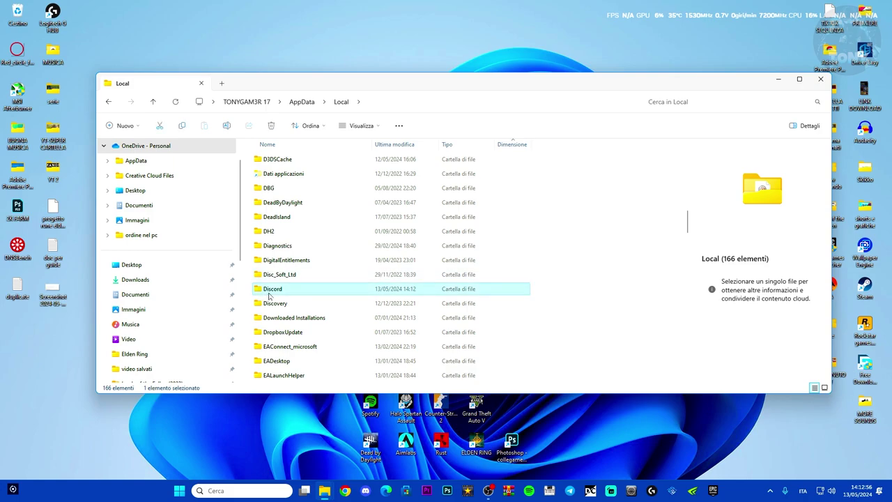
pyautogui.click(266, 294)
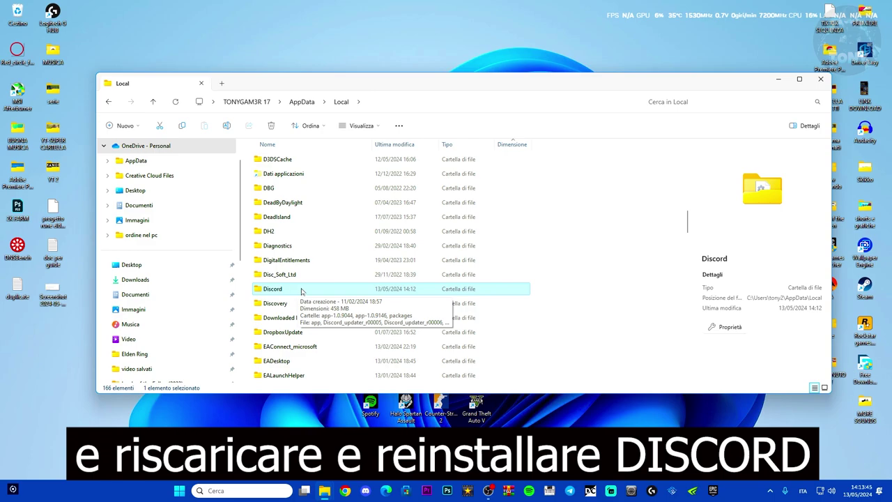
pyautogui.press('Delete')
pyautogui.click(240, 202)
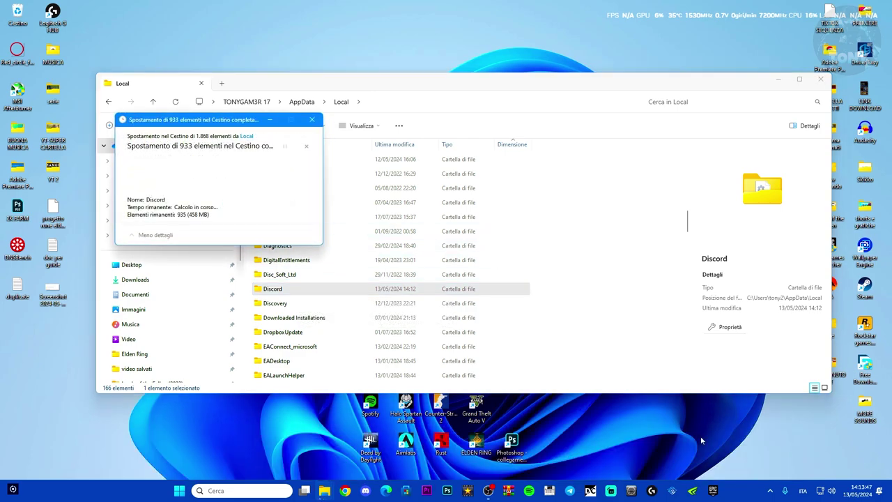
pyautogui.click(770, 491)
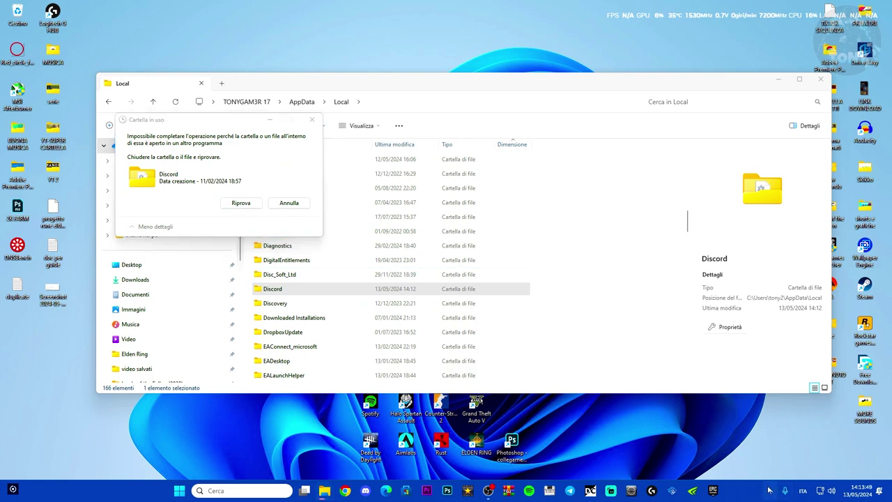
pyautogui.rightClick(733, 446)
pyautogui.click(760, 439)
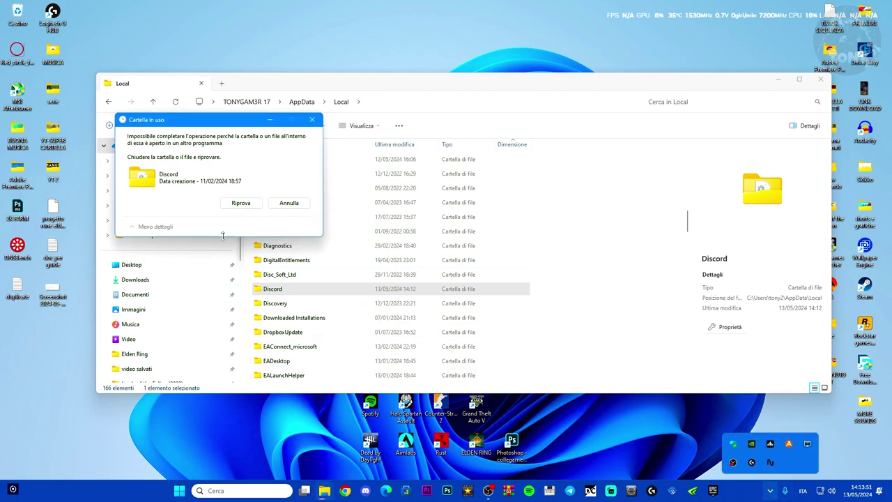
pyautogui.click(241, 202)
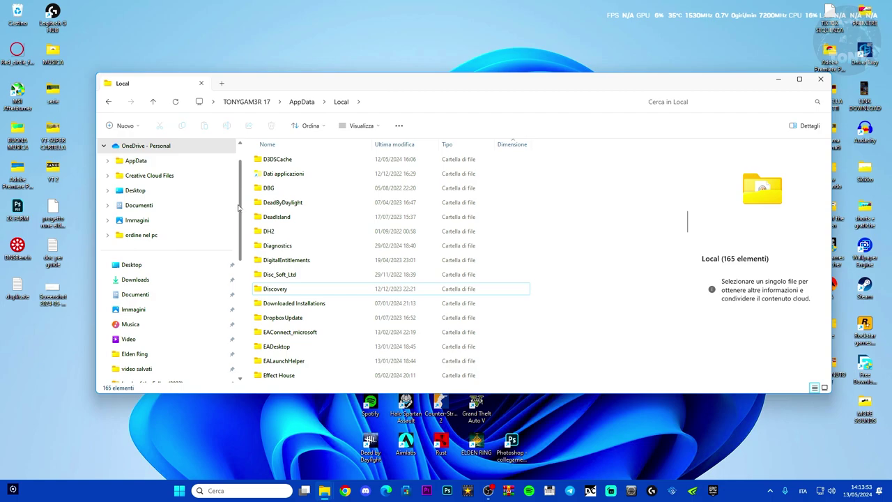
# Check AppData's LocalLow folder for any Discord folder.
pyautogui.click(296, 102)
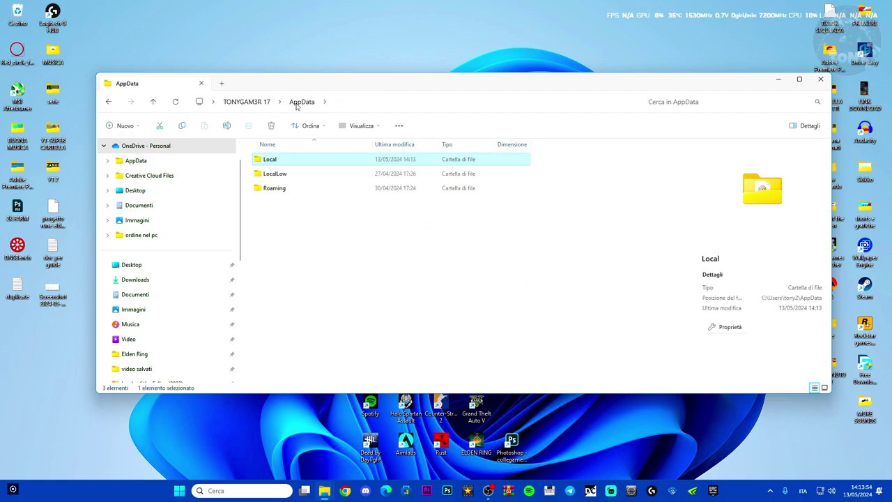
pyautogui.doubleClick(286, 174)
pyautogui.scroll(-6, 369, 292)
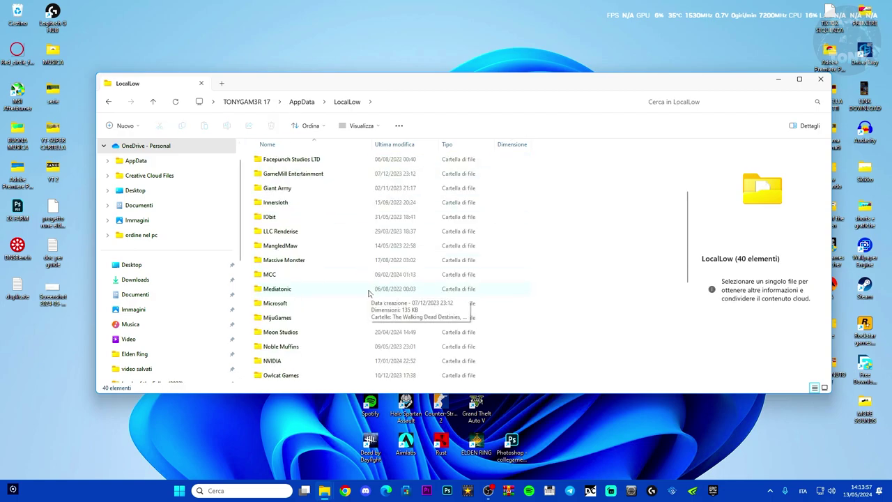
pyautogui.scroll(6, 369, 292)
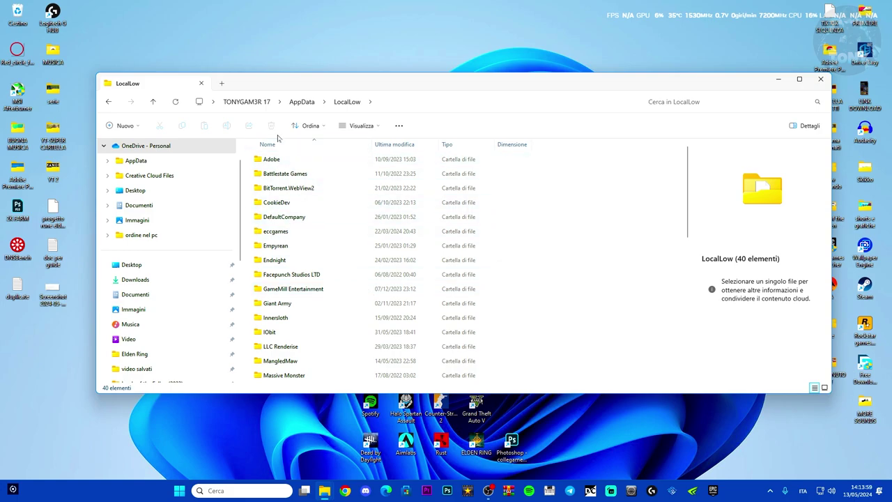
# Open AppData's Roaming folder and delete the discord folder inside it.
pyautogui.click(299, 103)
pyautogui.doubleClick(286, 189)
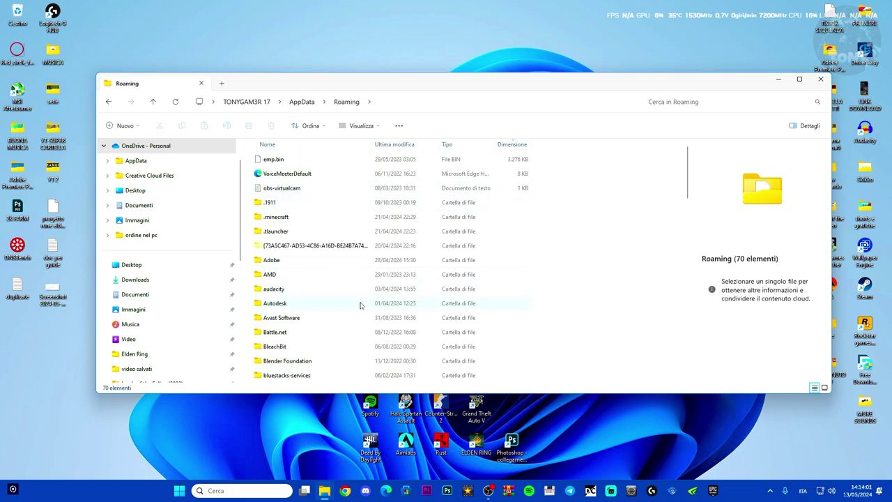
pyautogui.scroll(-2, 360, 306)
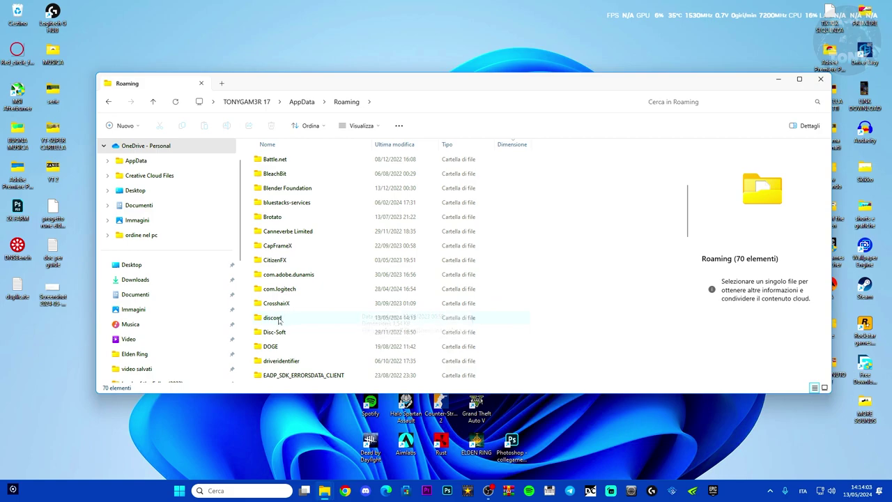
pyautogui.click(289, 318)
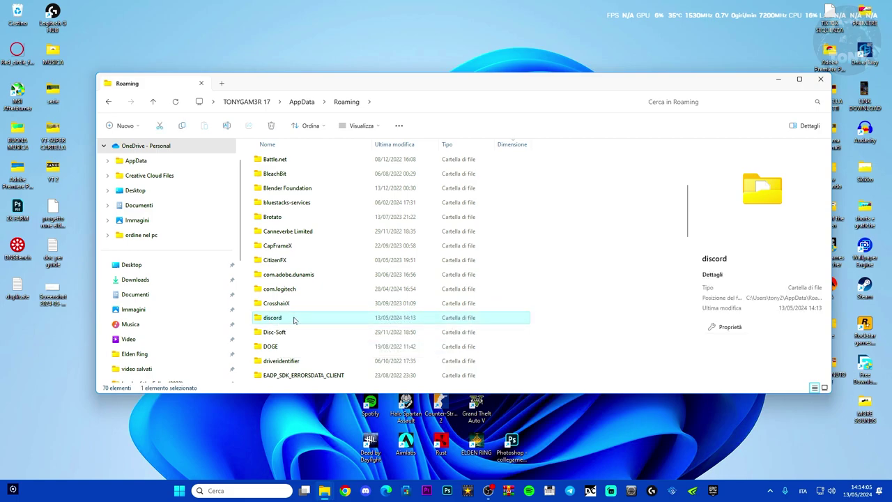
pyautogui.press('Delete')
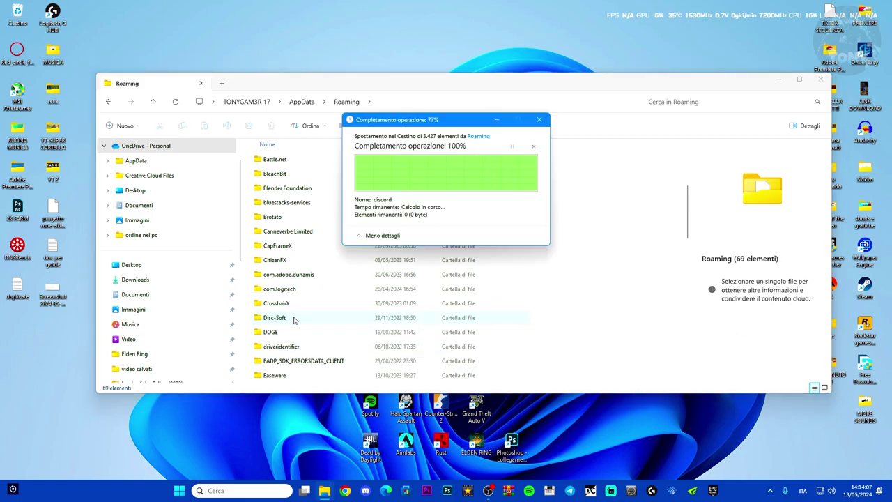
# Permanently empty the Recycle Bin (Cestino) and close the Roaming folder window.
pyautogui.rightClick(14, 20)
pyautogui.click(49, 62)
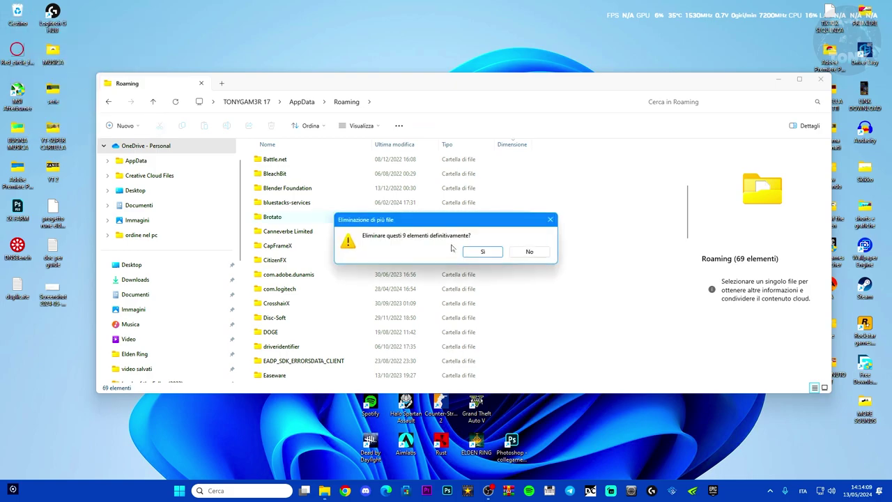
pyautogui.click(487, 250)
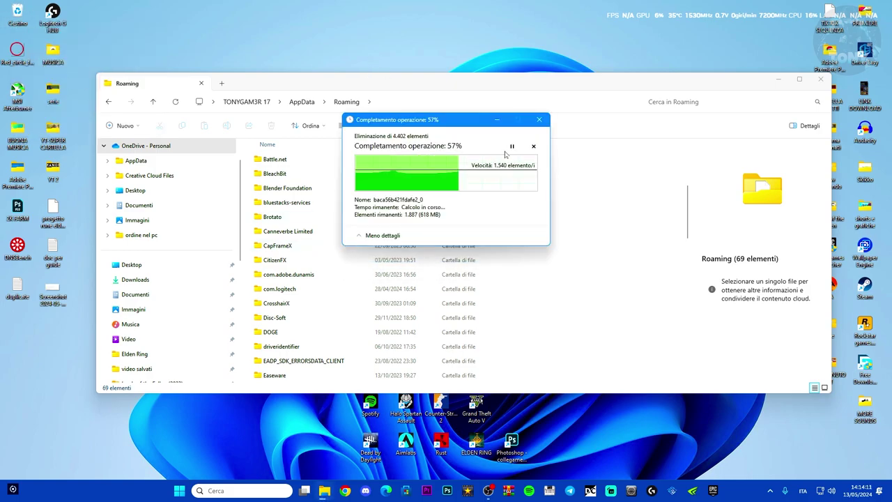
pyautogui.click(820, 79)
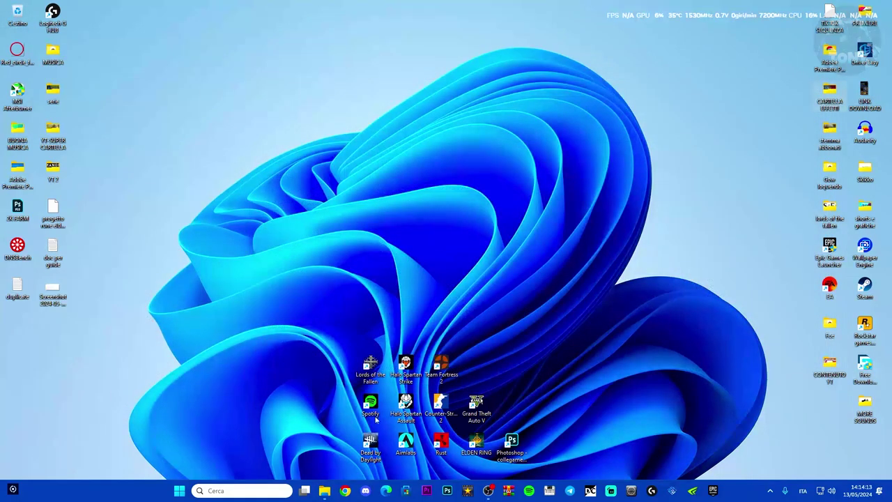
# Delete the broken Discord shortcut found through Windows search and remove Discord from the recent search items.
pyautogui.click(237, 490)
pyautogui.rightClick(240, 197)
pyautogui.click(277, 217)
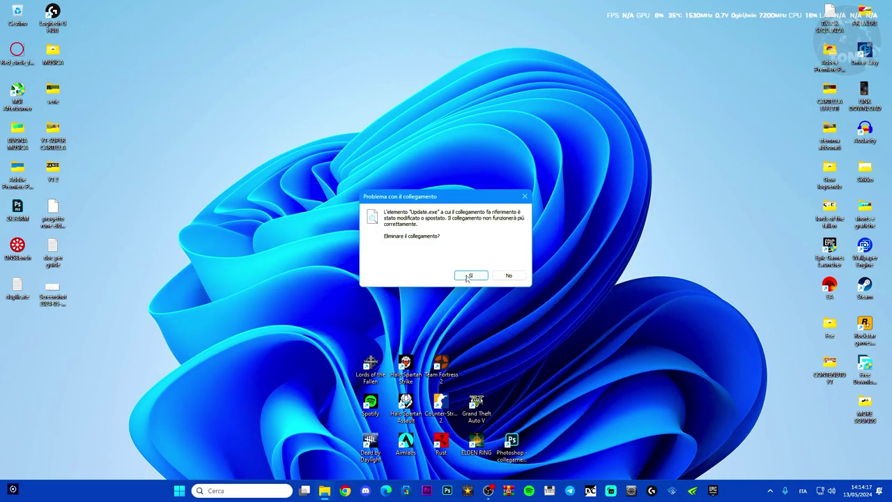
pyautogui.click(469, 276)
pyautogui.click(216, 491)
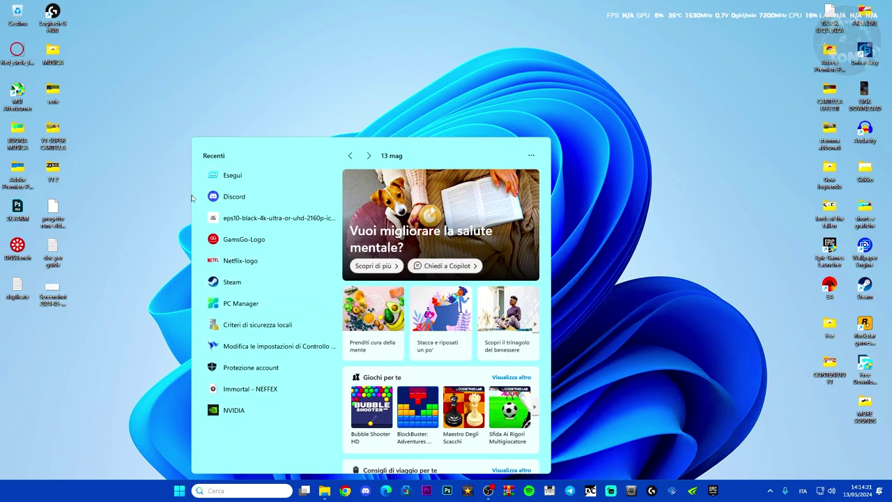
pyautogui.click(331, 198)
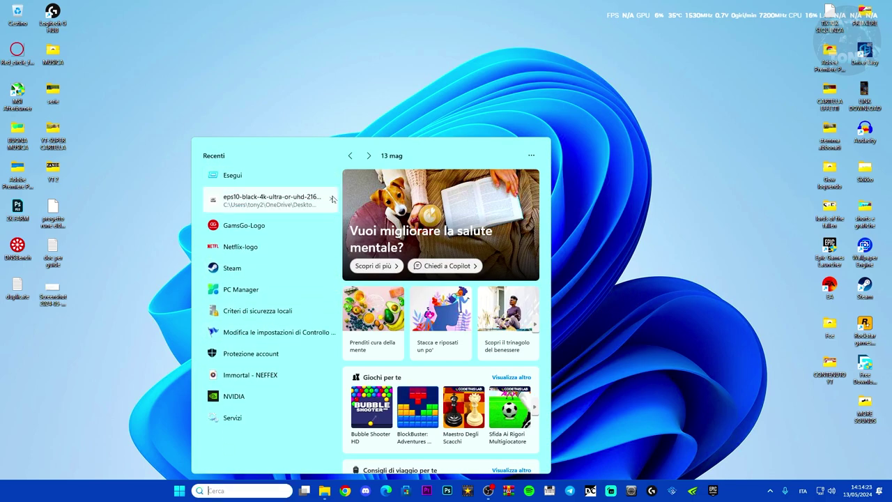
pyautogui.click(349, 116)
# Switch to Chrome, download and install Discord for Windows from discord.com, and minimize the browser.
pyautogui.click(345, 490)
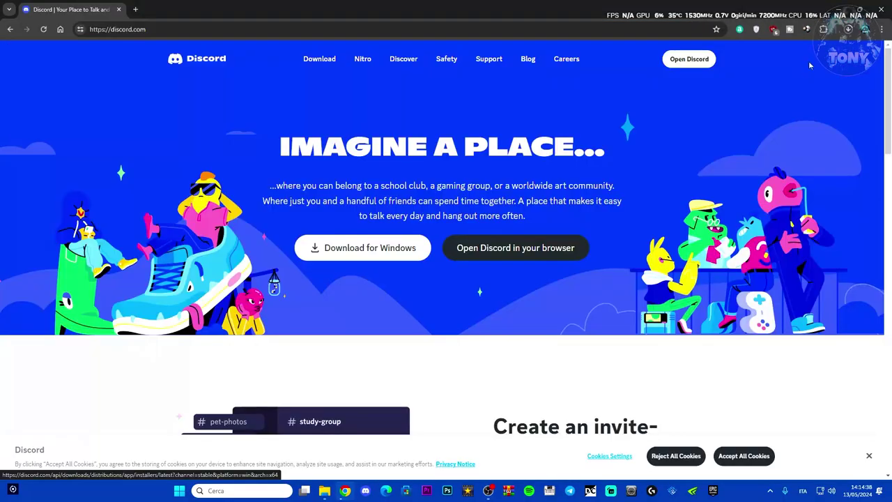
pyautogui.click(847, 30)
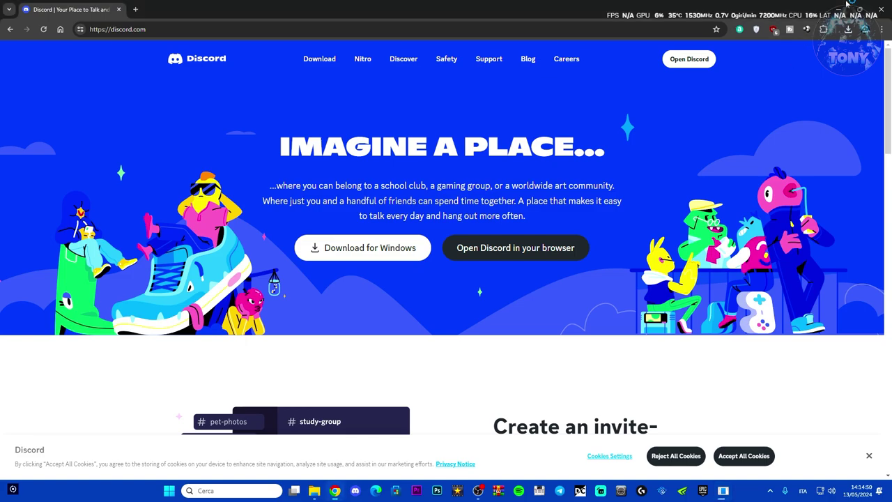
pyautogui.click(814, 9)
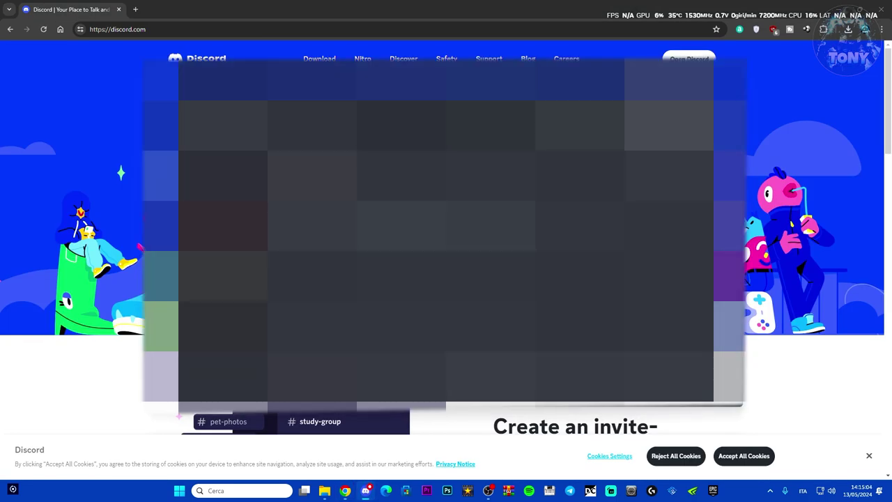
pyautogui.click(839, 9)
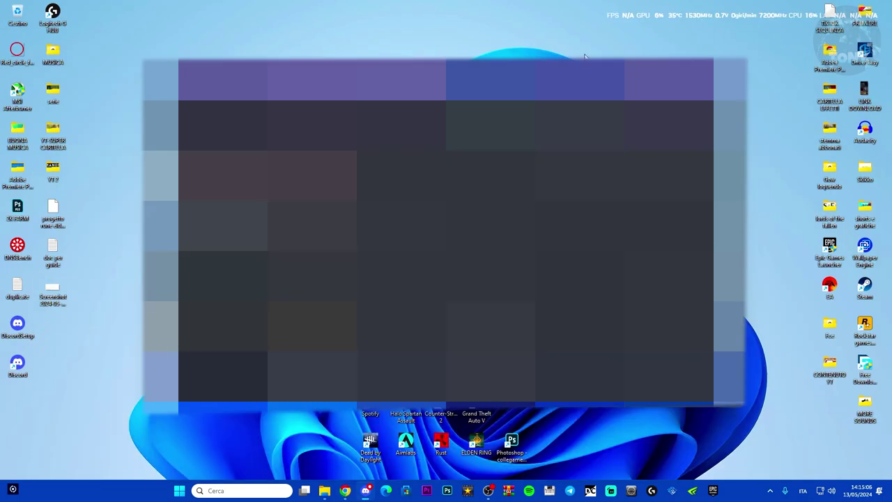